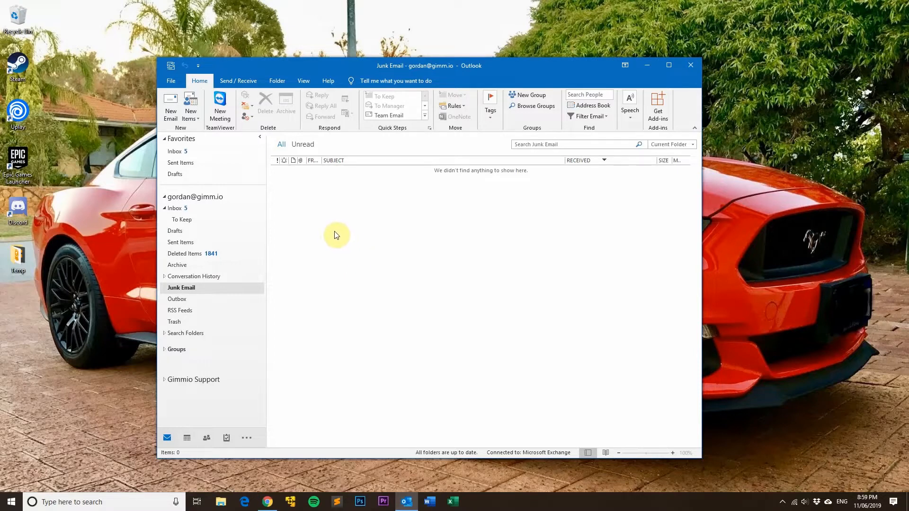
Open the mail options and set the default compose format for messages to HTML
click(172, 81)
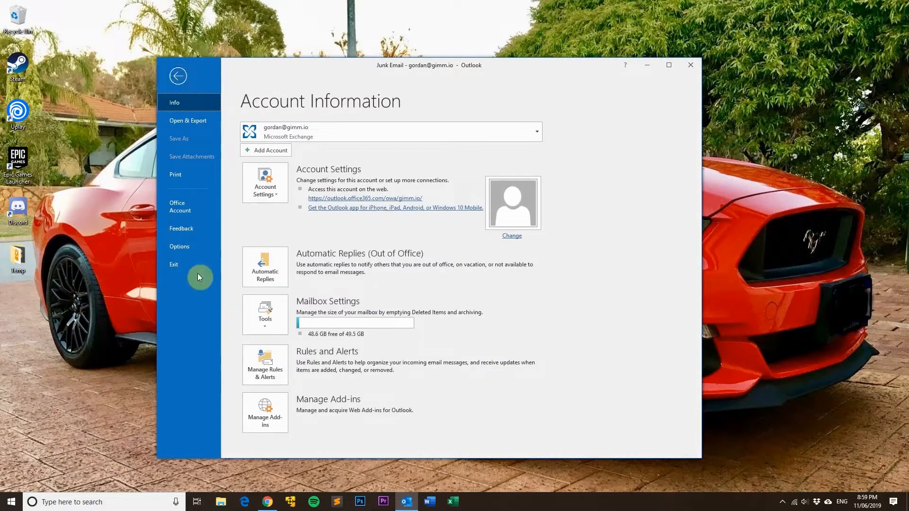
click(193, 247)
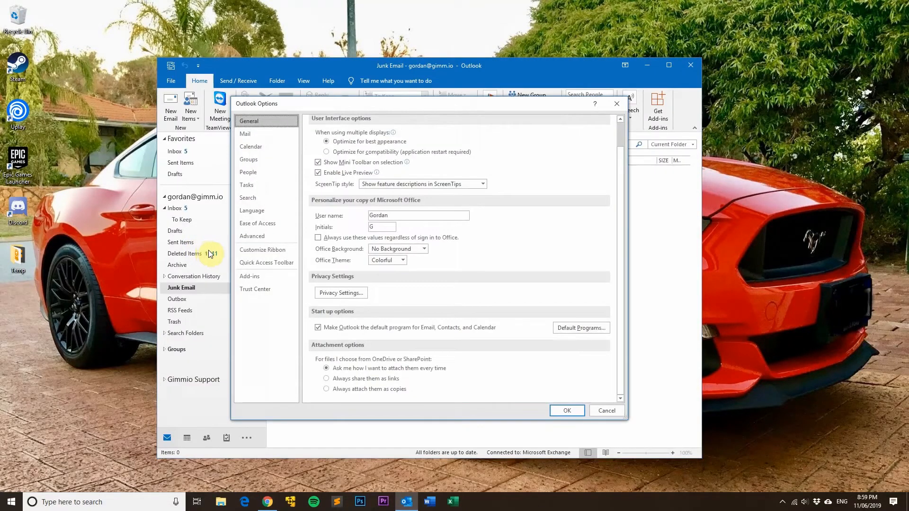
click(261, 134)
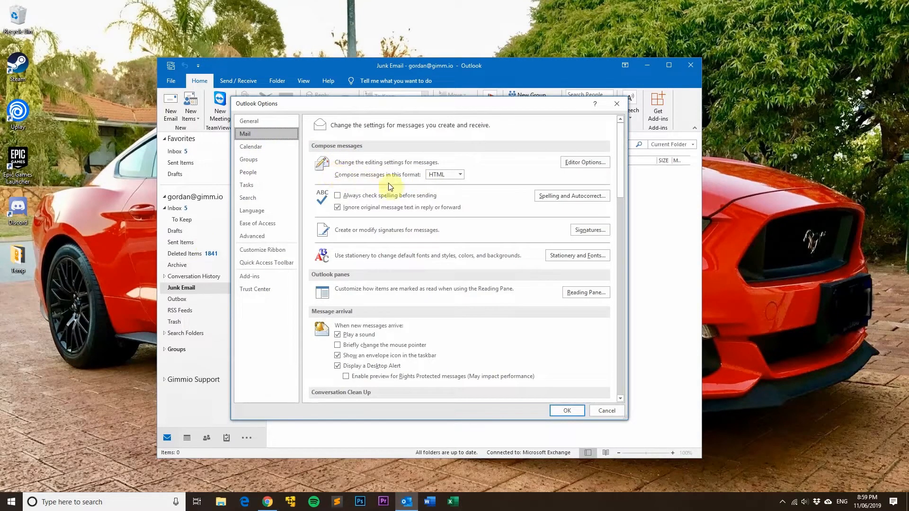
click(461, 175)
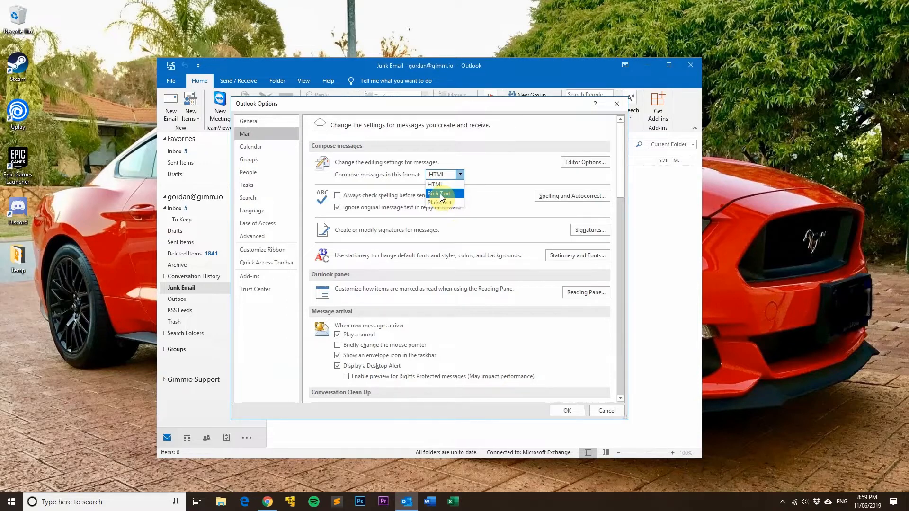
click(501, 192)
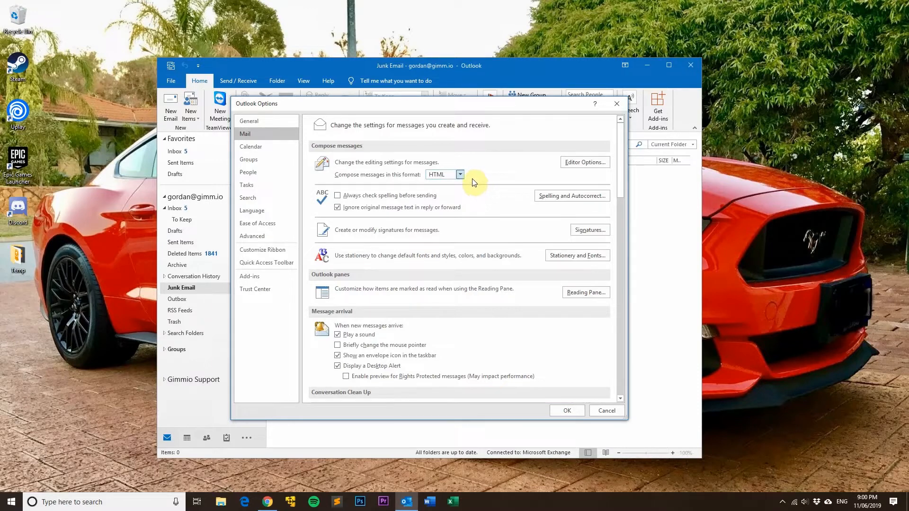
click(460, 174)
click(445, 183)
click(461, 174)
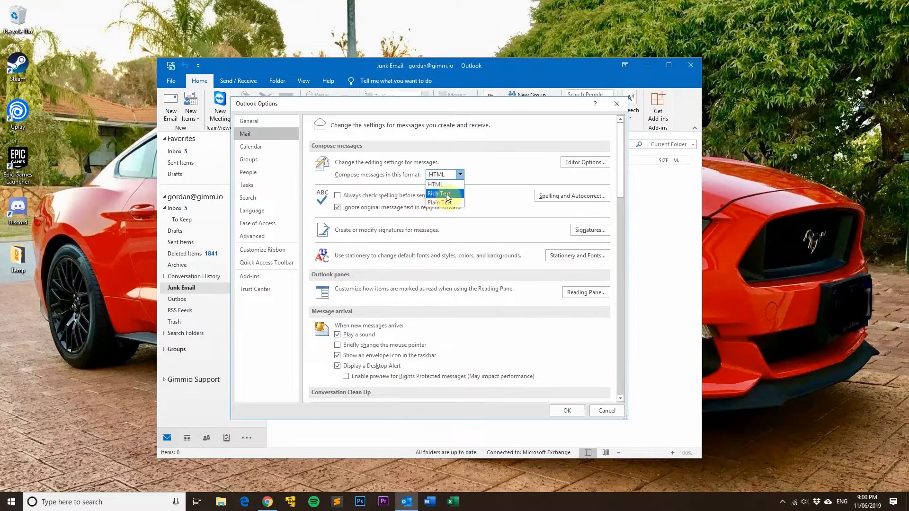
click(440, 185)
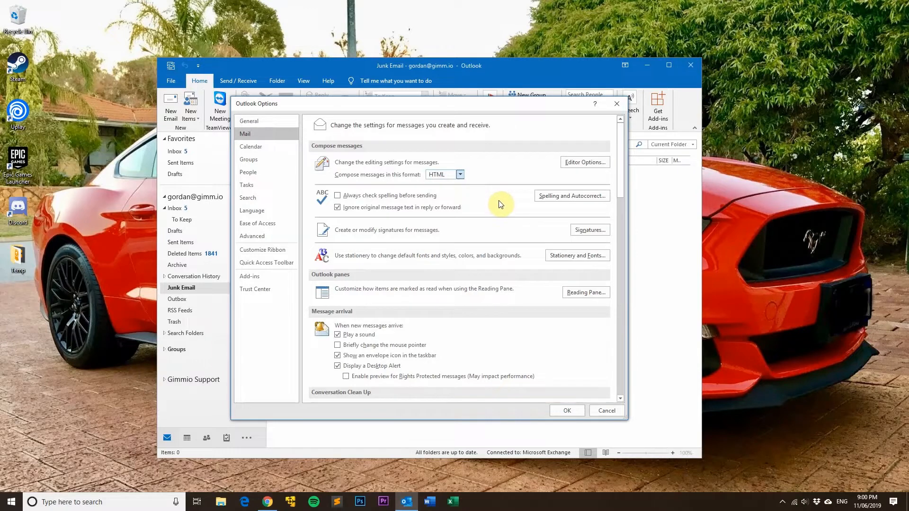
Set Rich Text messages sent to Internet recipients to "Convert to HTML format" and save the mail options
scroll(499, 203, down, 3)
scroll(497, 204, down, 7)
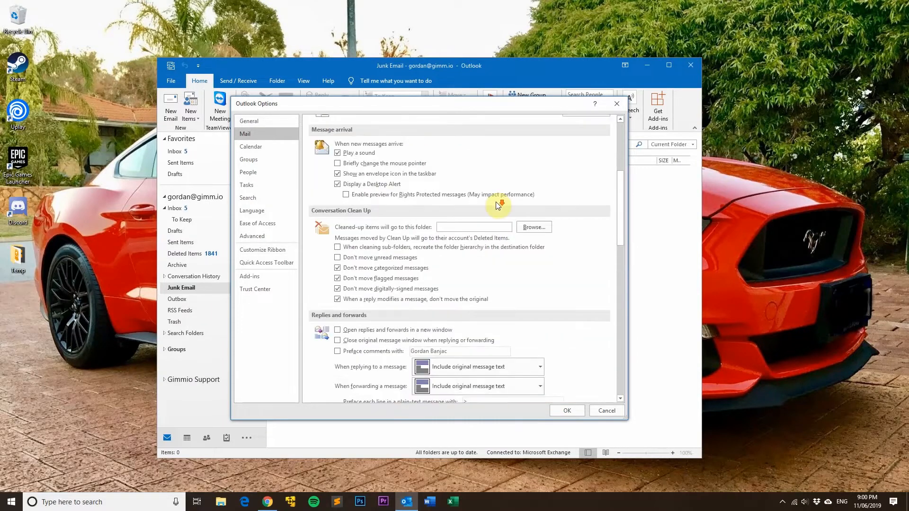
scroll(496, 204, down, 8)
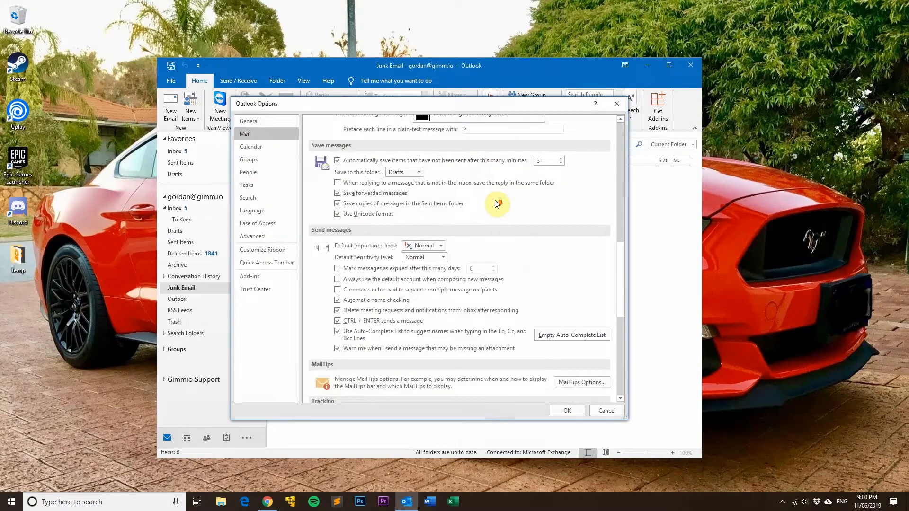
scroll(496, 203, down, 2)
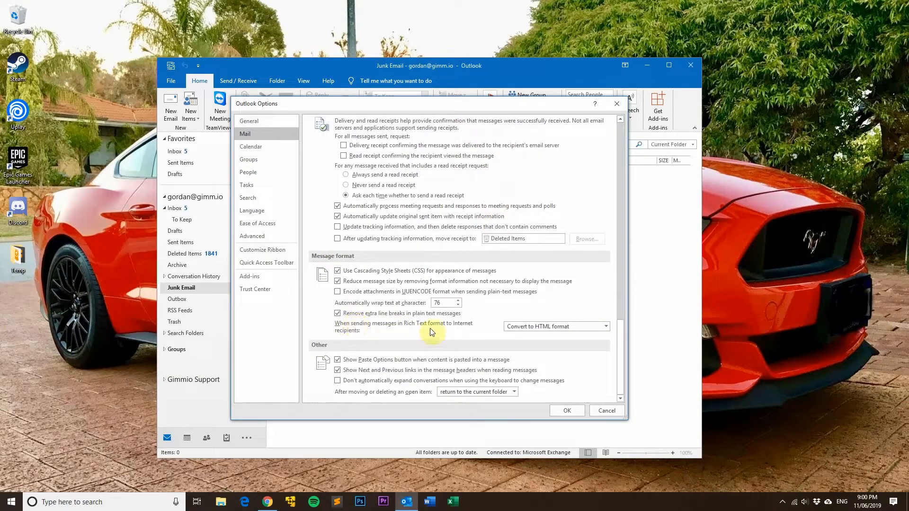
click(534, 327)
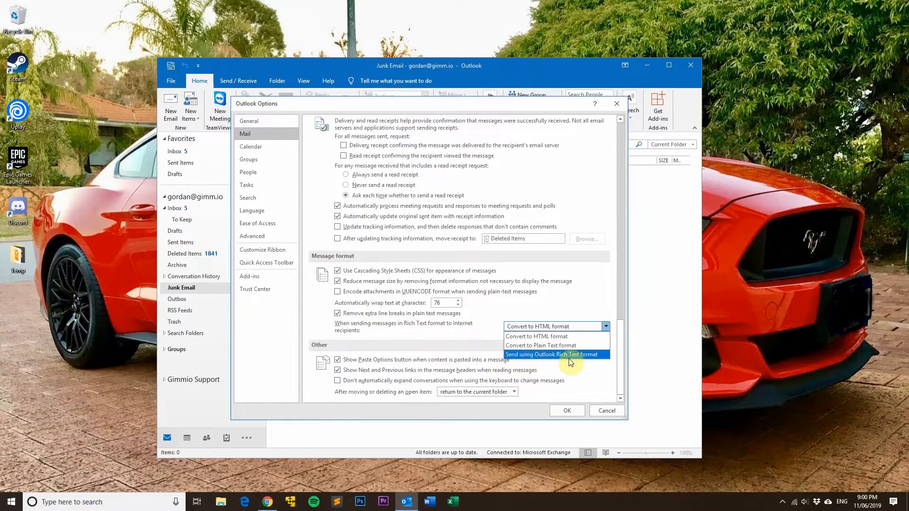
click(527, 337)
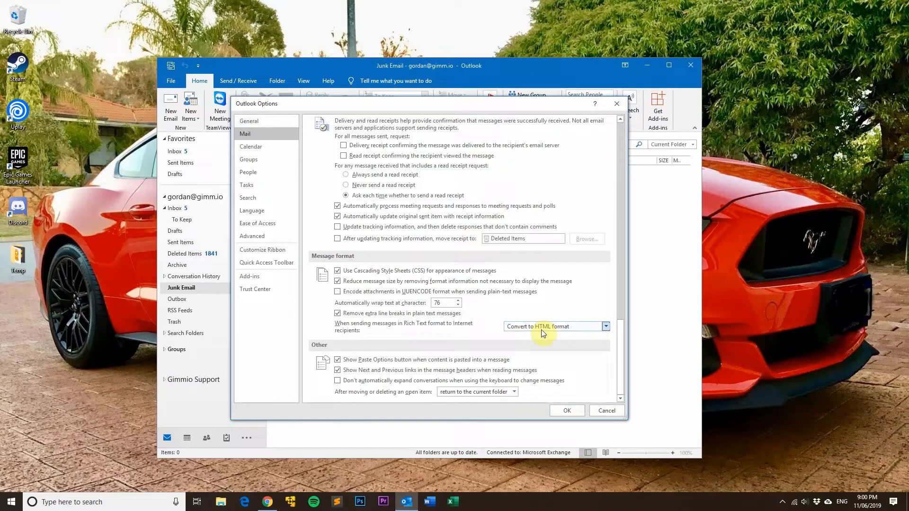
scroll(543, 328, up, 20)
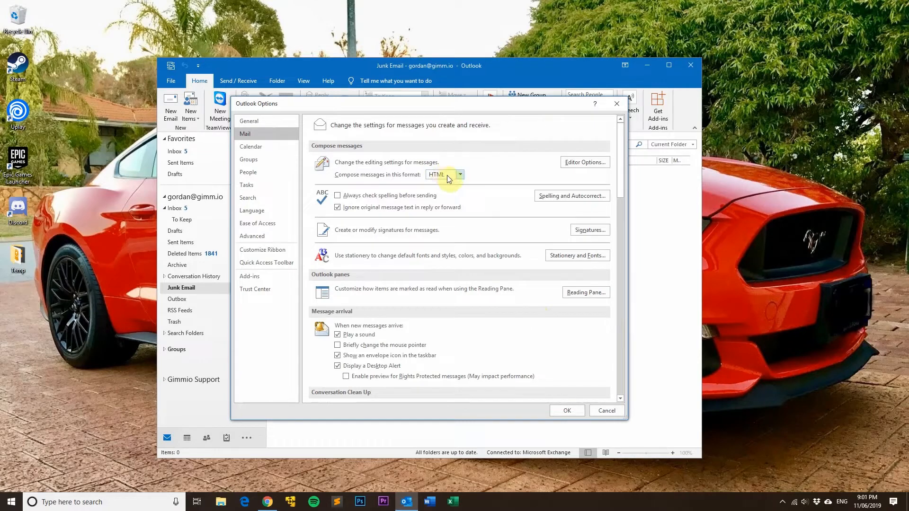
click(566, 411)
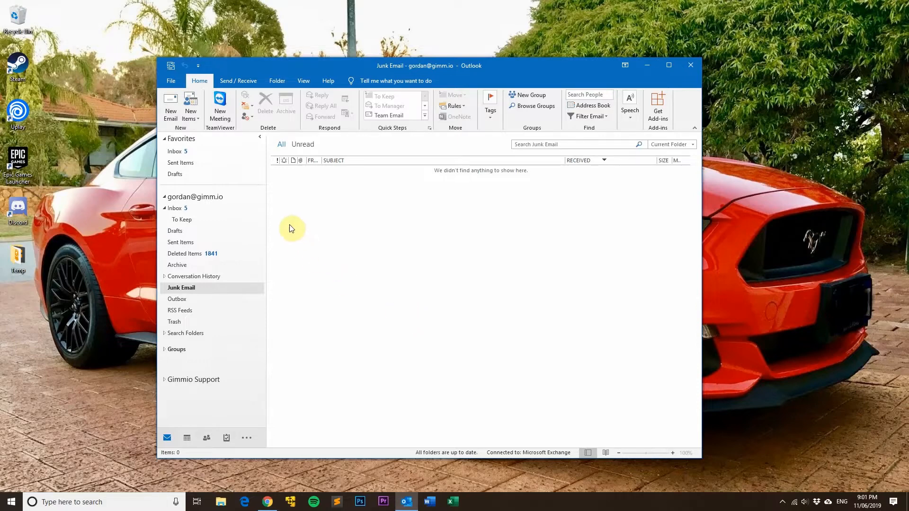
Start a new email, enter "a" as recipient to check the auto-complete suggestions, and discard the draft
click(169, 113)
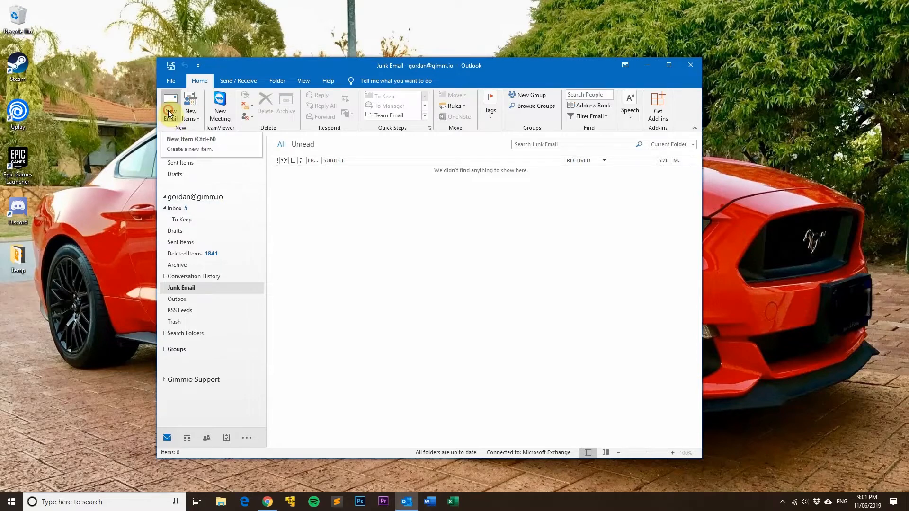
drag(455, 64, 308, 42)
text(a)
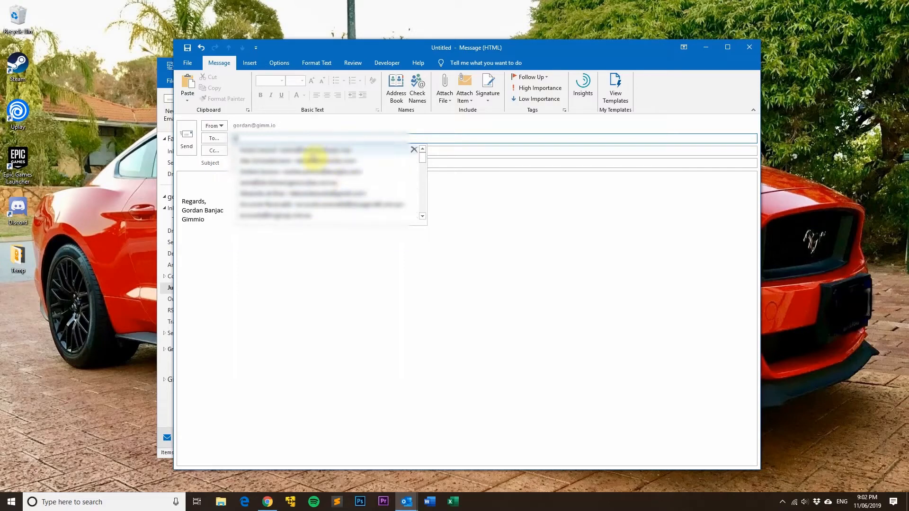
click(195, 179)
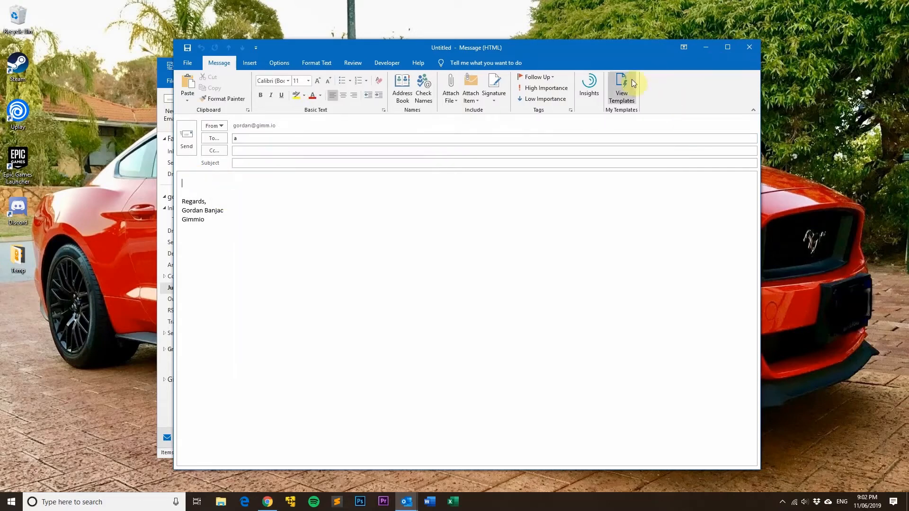
click(749, 47)
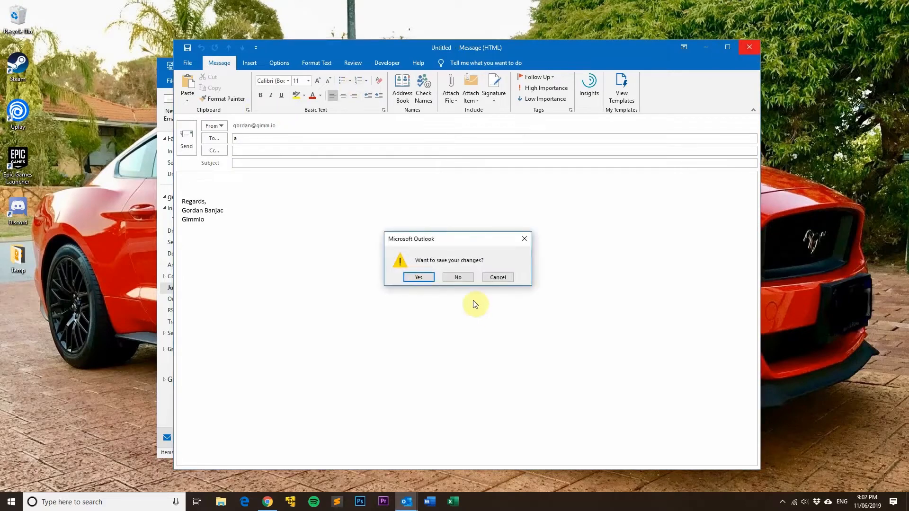
click(460, 277)
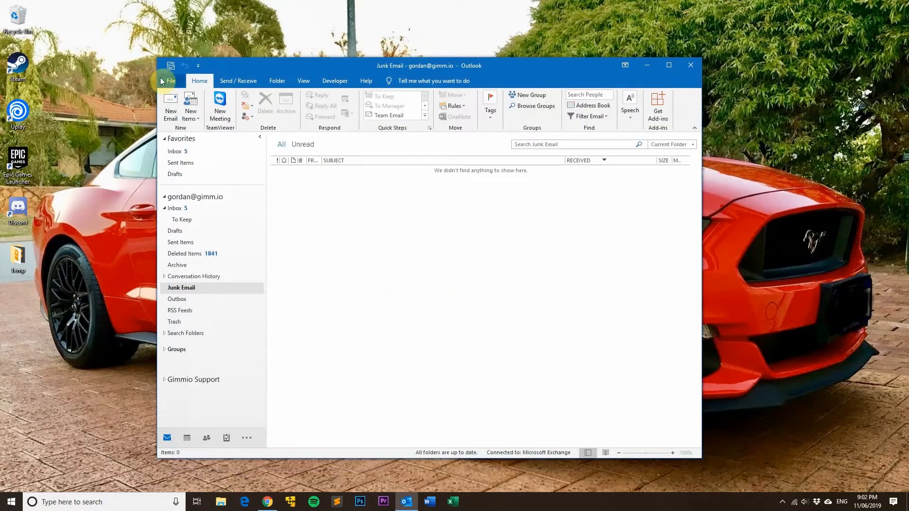
Examine the Auto-Complete List settings under Send messages in the mail options, and leave the options without changing anything
click(167, 81)
click(192, 248)
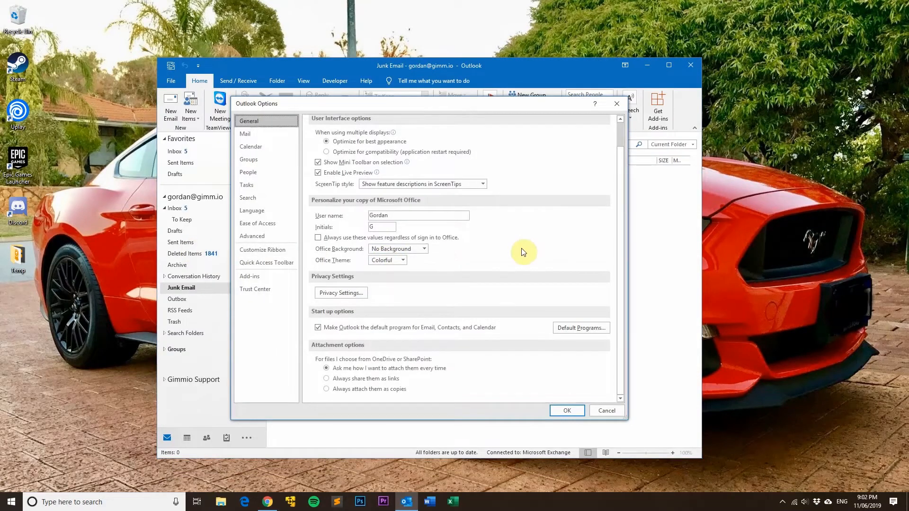
scroll(529, 249, up, 1)
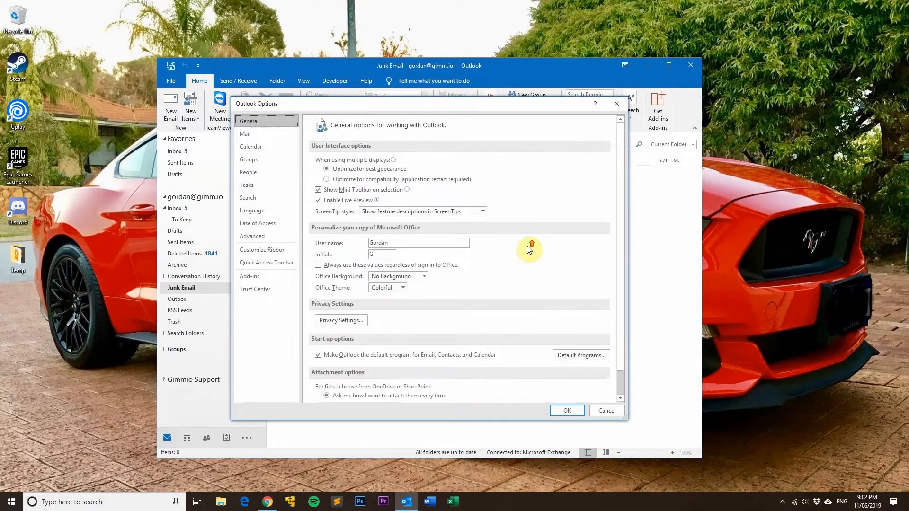
click(264, 134)
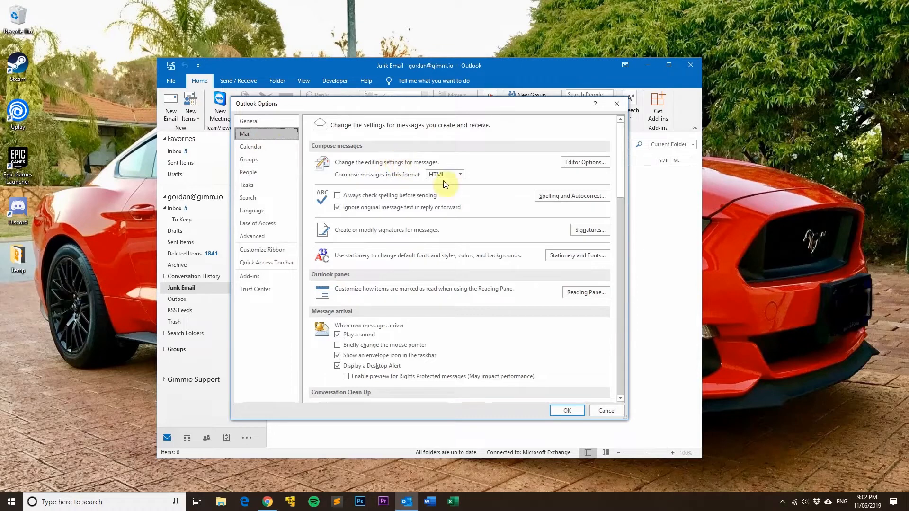
scroll(499, 204, down, 3)
scroll(501, 205, down, 7)
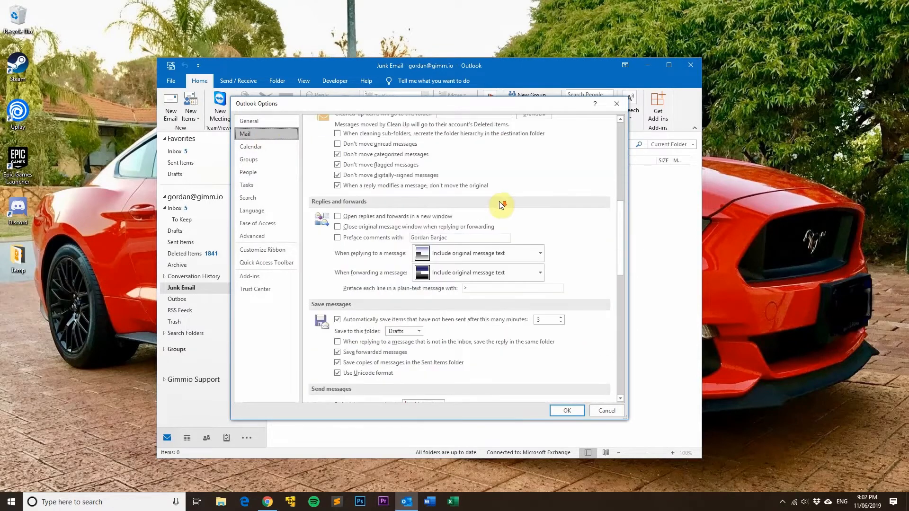
scroll(502, 203, down, 2)
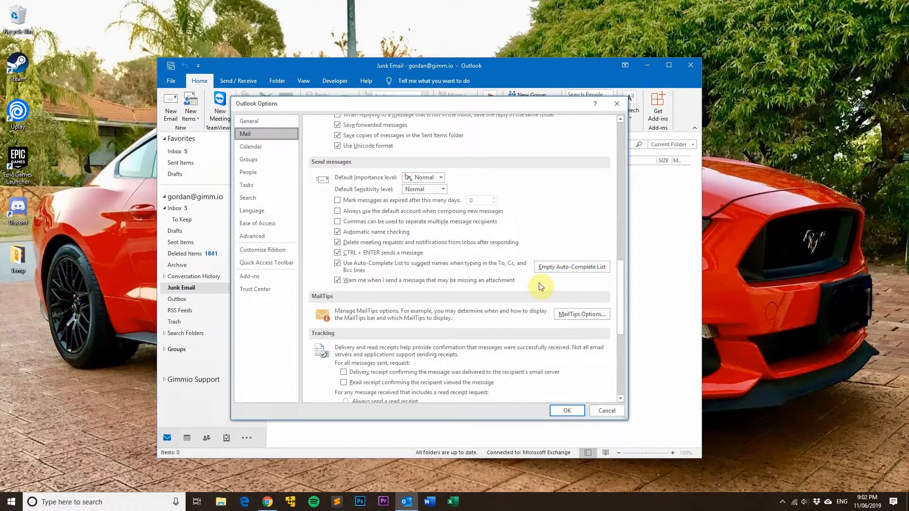
click(615, 413)
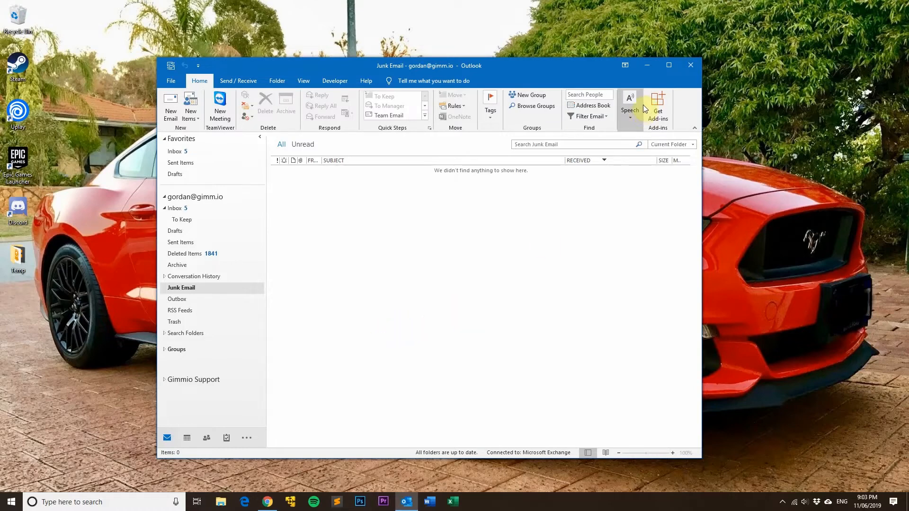
Minimise the mail window, launch the Registry Editor by running "regedit", and bring its window fully into view
click(648, 66)
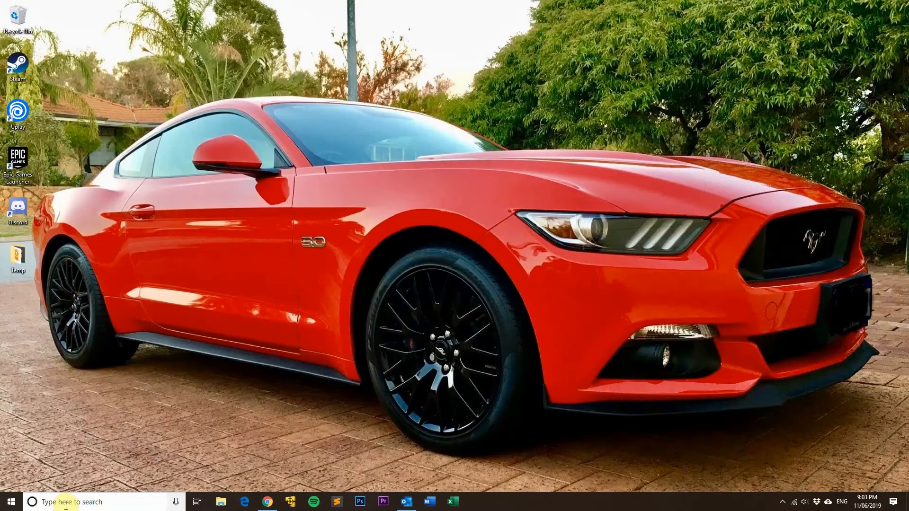
click(73, 503)
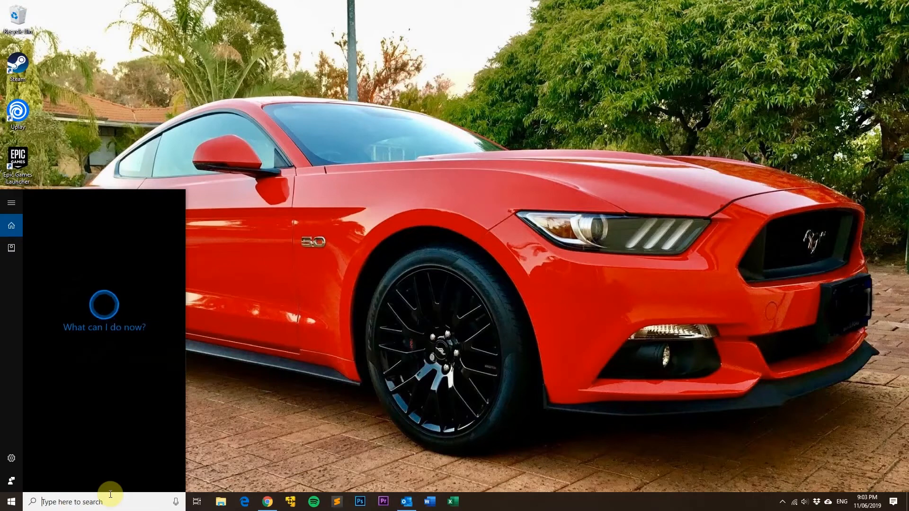
click(263, 424)
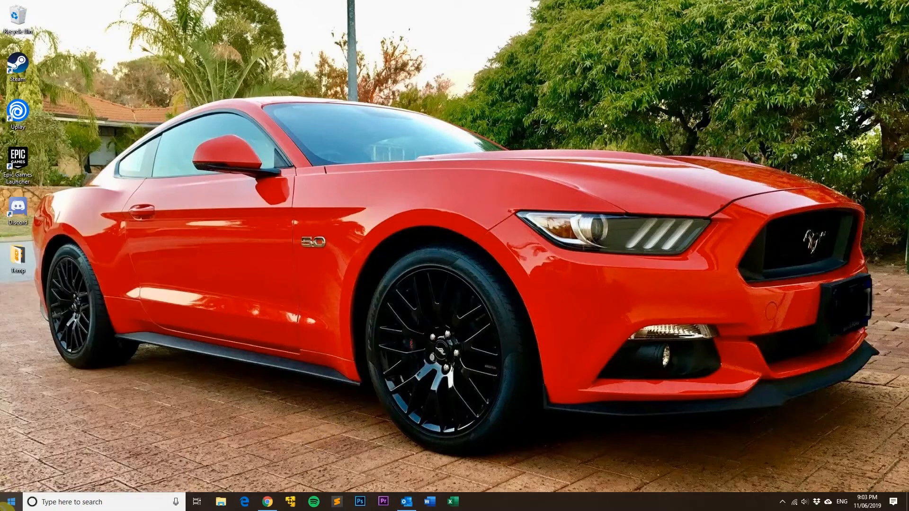
right_click(11, 502)
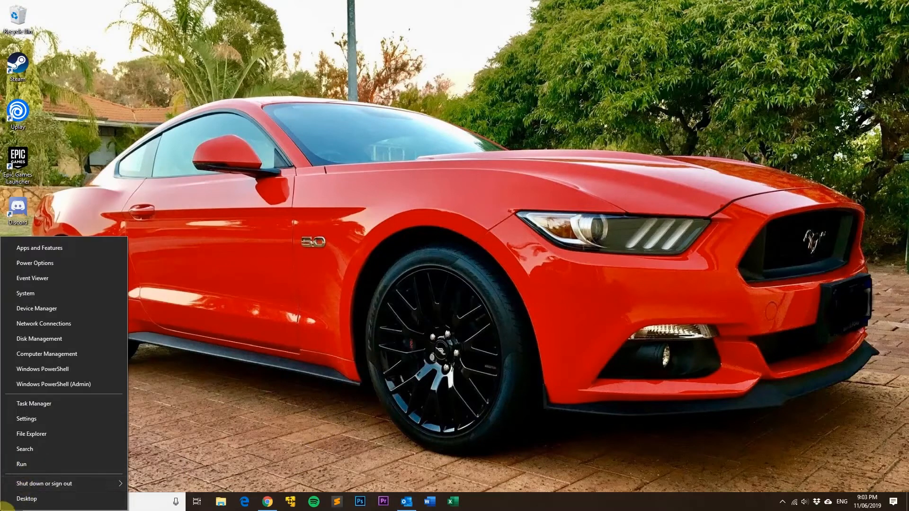
click(31, 462)
text(regedit)
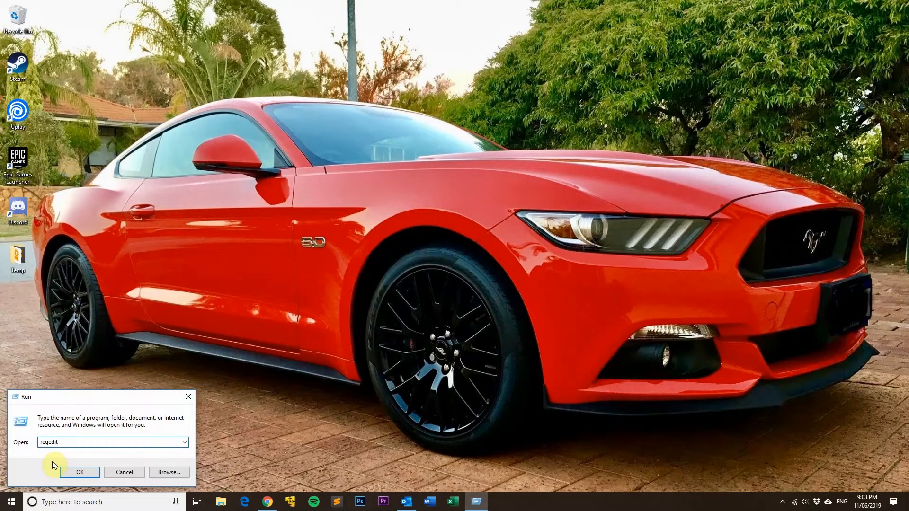
key(Return)
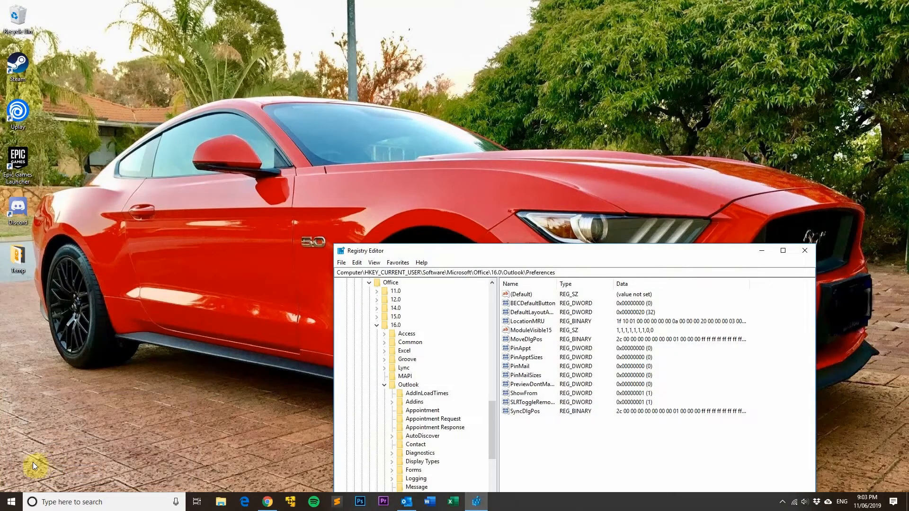
drag(553, 255, 396, 126)
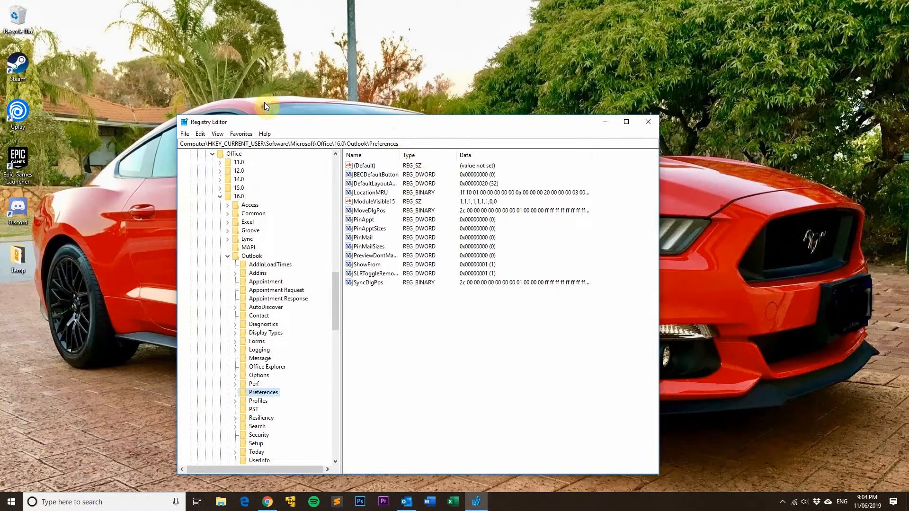
Trace the key path HKEY_CURRENT_USER\Software\Microsoft\Office\16.0\Outlook\Preferences through the registry tree
drag(407, 144, 179, 142)
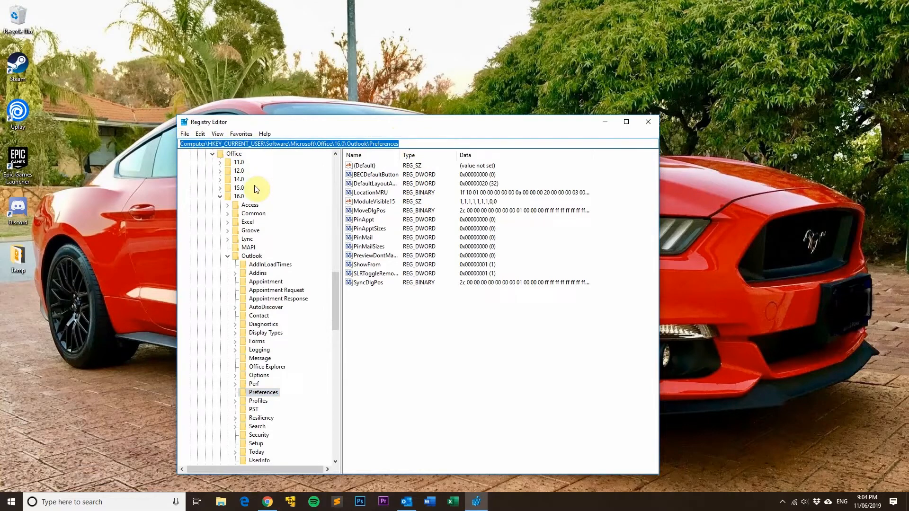
drag(337, 302, 331, 160)
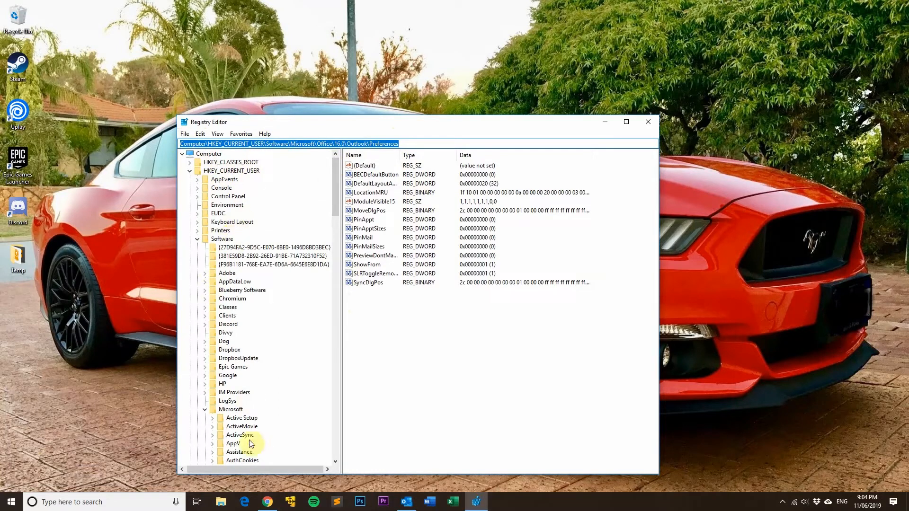
drag(333, 194, 347, 320)
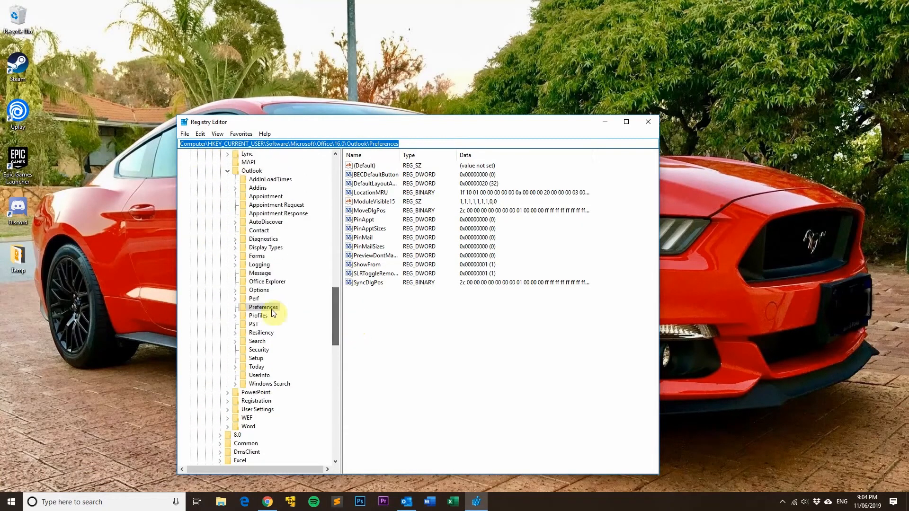
Review the Office version keys in the registry tree, and select the Preferences key under 16.0\Outlook
click(258, 308)
scroll(244, 322, up, 6)
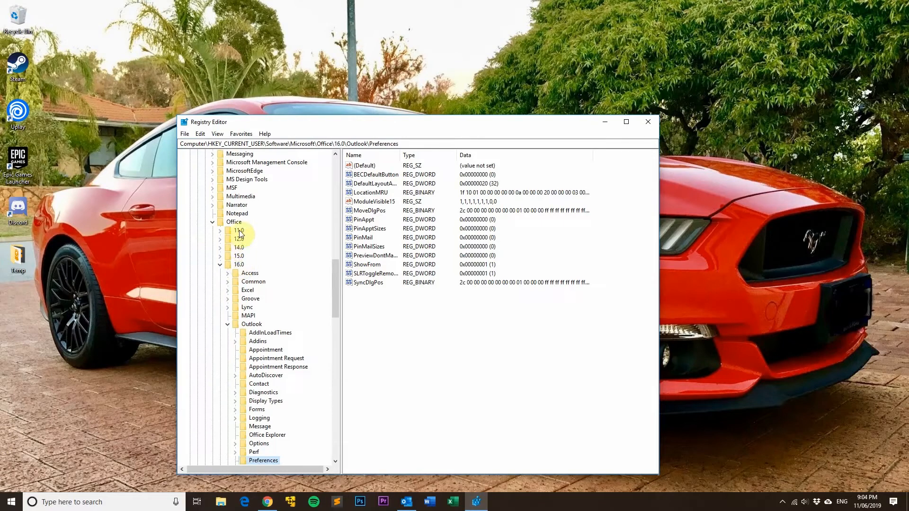
click(241, 266)
scroll(263, 396, down, 2)
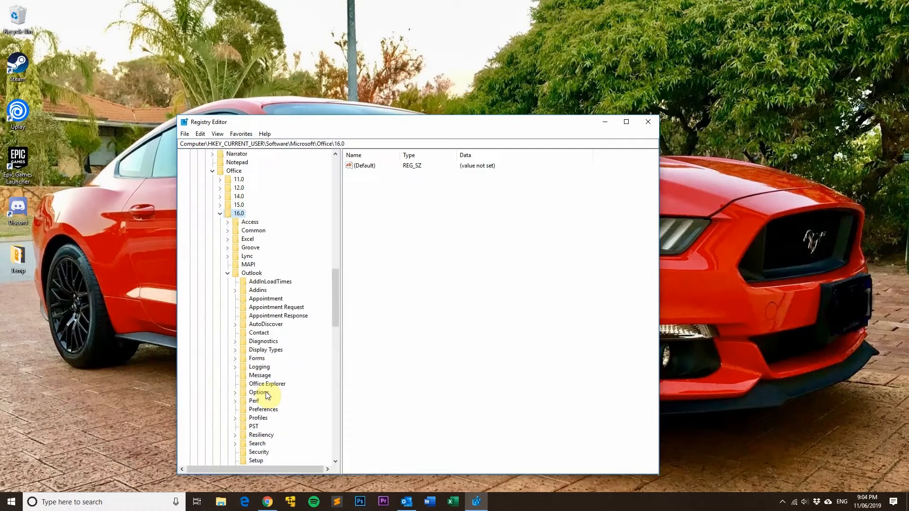
click(270, 411)
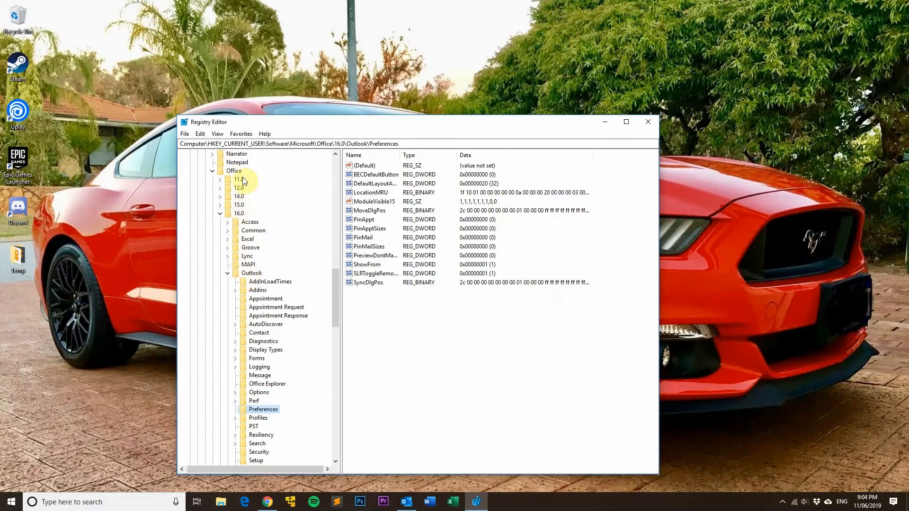
scroll(293, 296, down, 3)
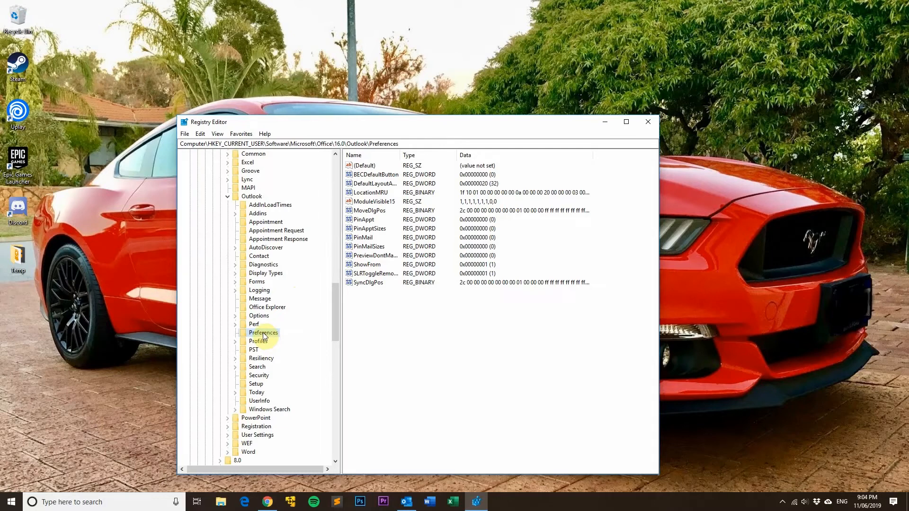
Create a DWORD (32-bit) value named DisableTNEF in the Outlook Preferences key
right_click(257, 334)
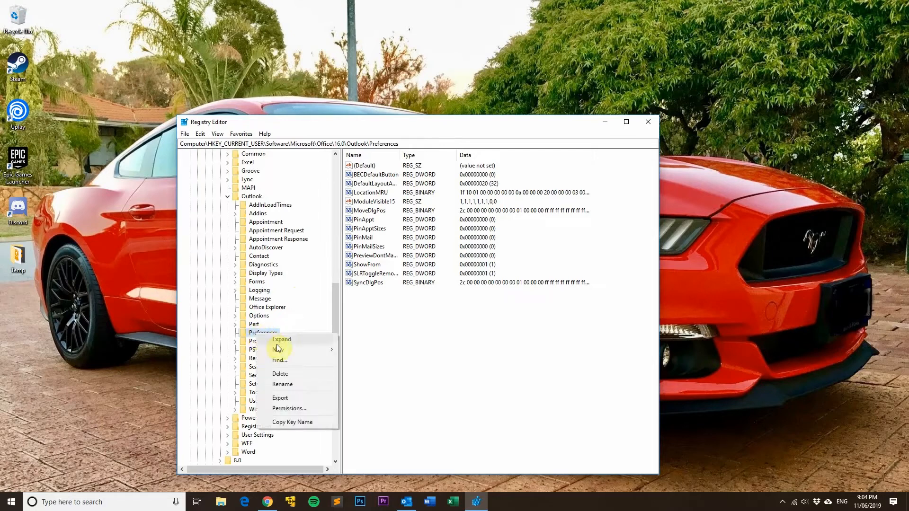
mouse_move(277, 348)
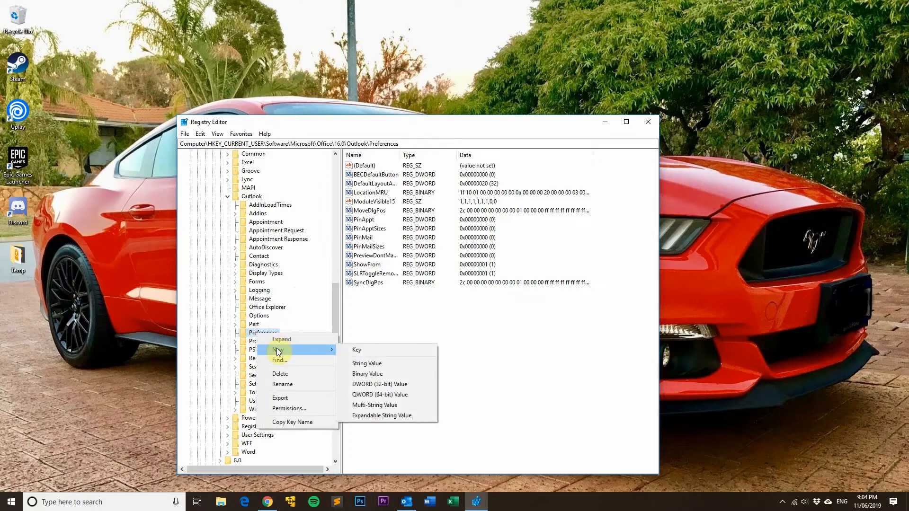
click(378, 386)
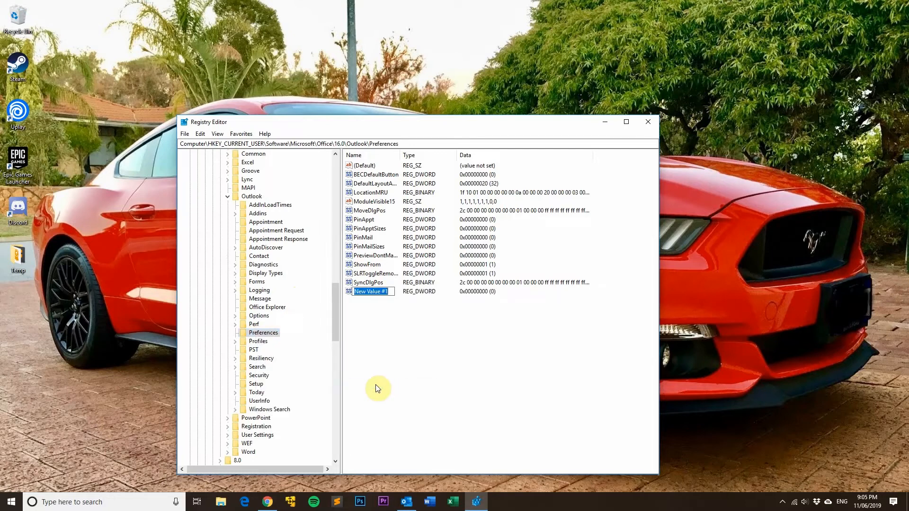
text(DisableTNEF)
key(Return)
Set the value data of DisableTNEF to 1 and close the Registry Editor
right_click(365, 292)
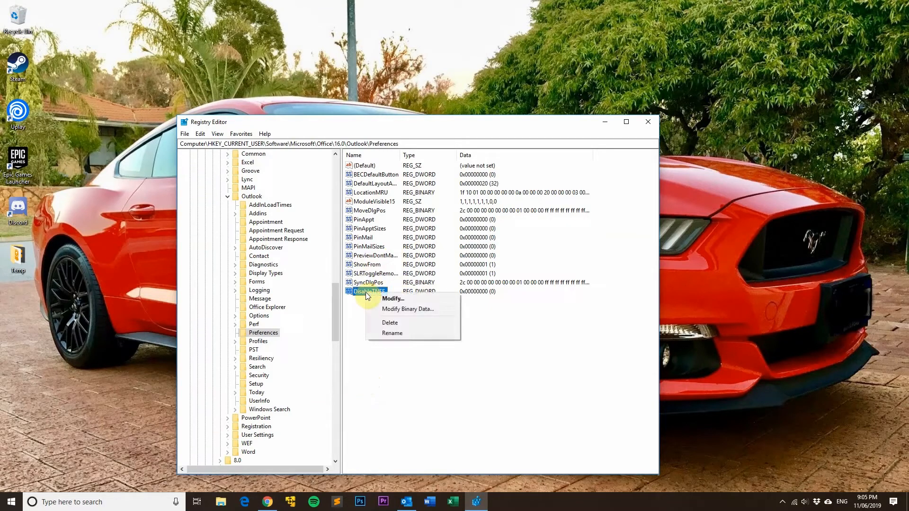
click(392, 300)
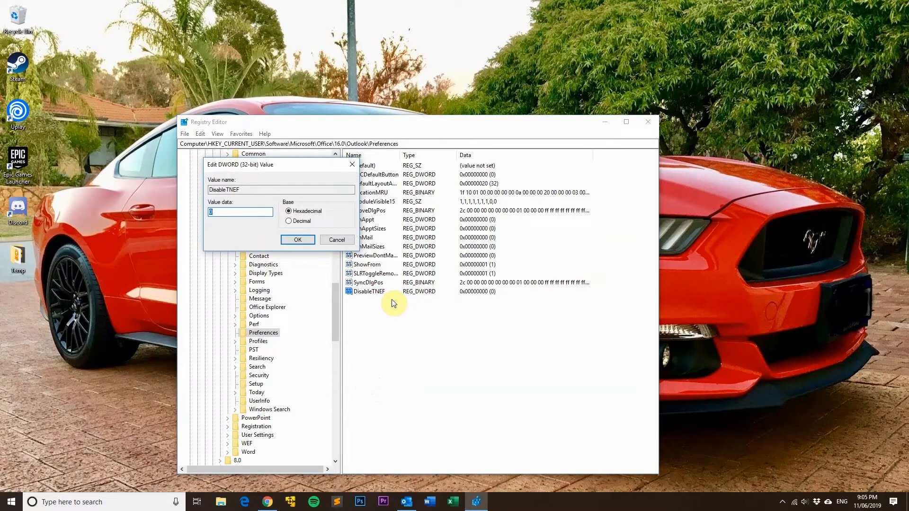
text(1)
click(299, 242)
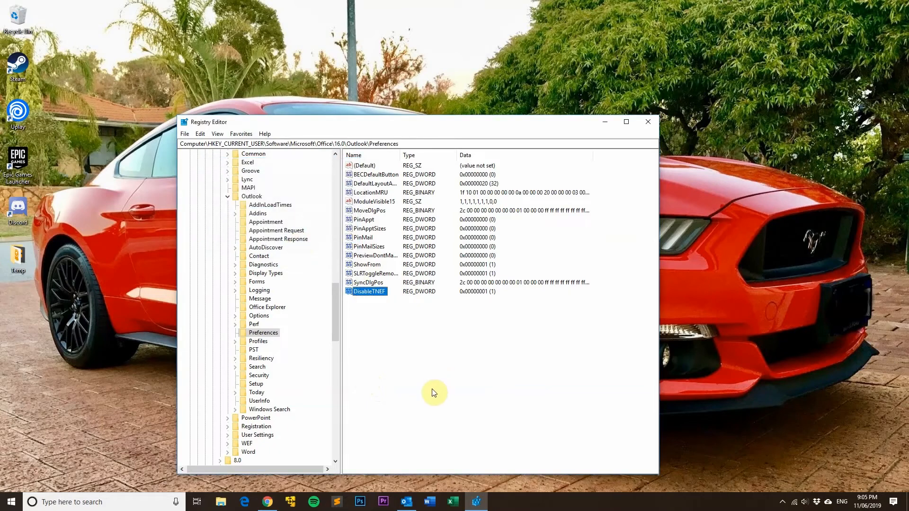
click(433, 392)
click(649, 123)
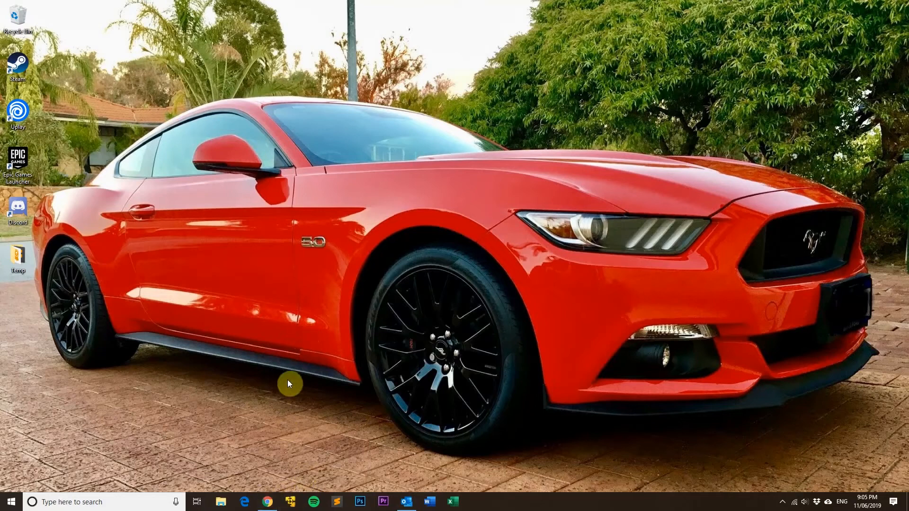
Switch to the Chrome window with Gimmio's Email Signature Generator and maximise it
click(271, 507)
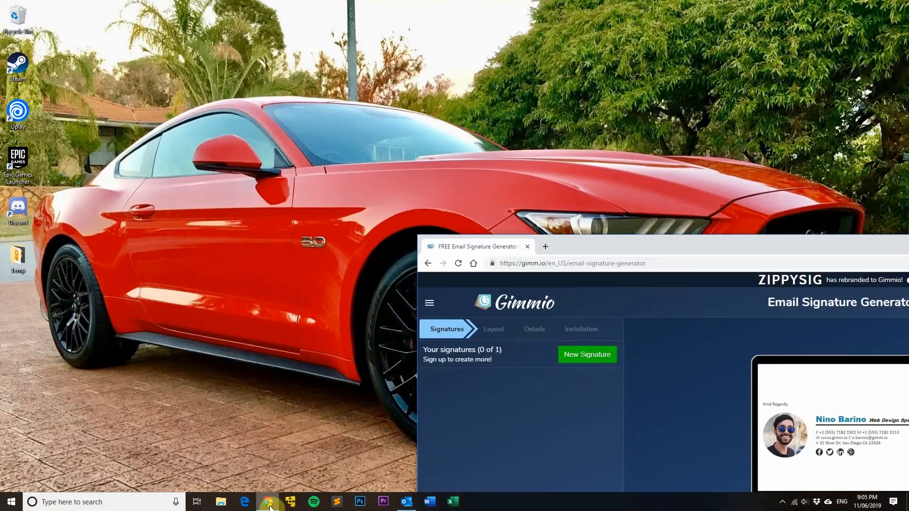
drag(655, 242, 334, 50)
double_click(334, 51)
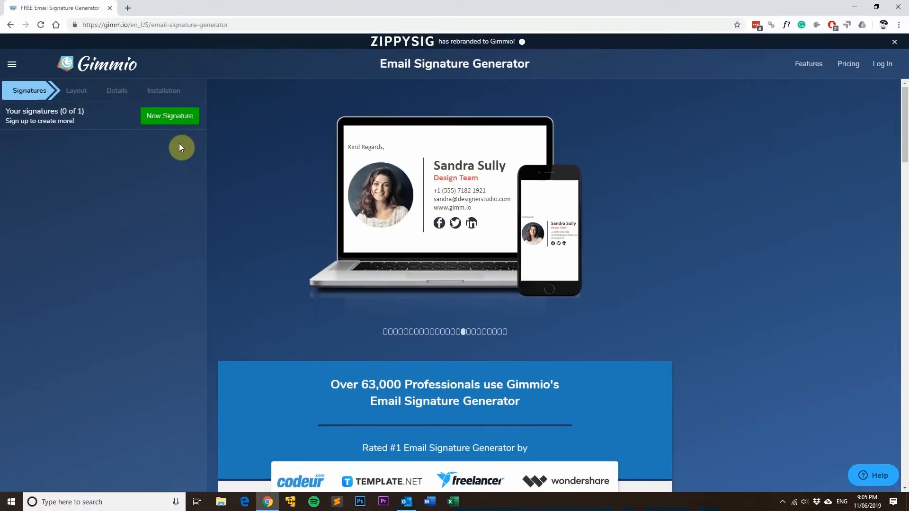
Create a new signature, browse the public layouts, and preview and apply the first free layout, with the KVWN Channel 4 company line
click(165, 124)
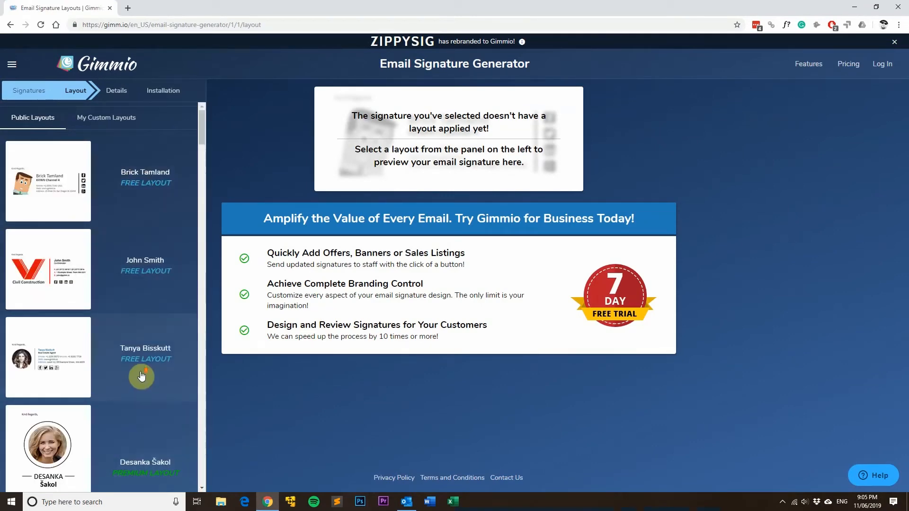
scroll(138, 378, down, 15)
drag(202, 213, 187, 115)
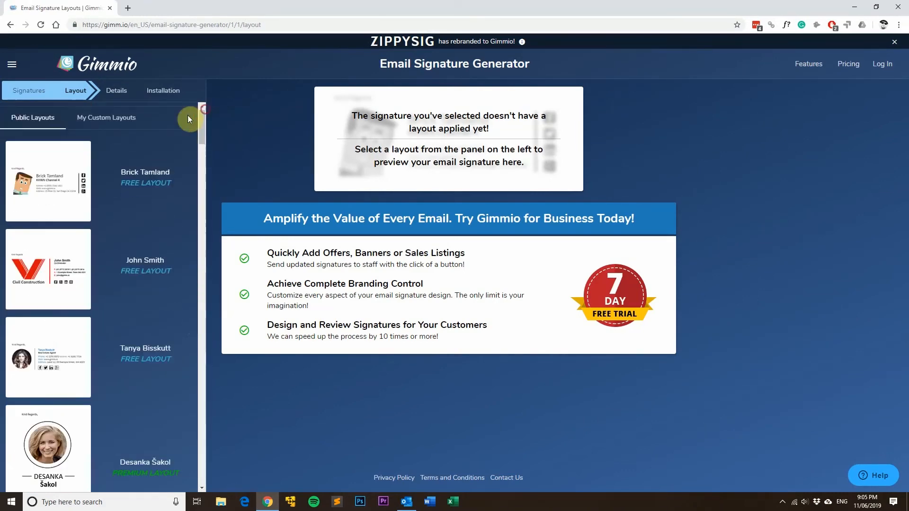
click(144, 189)
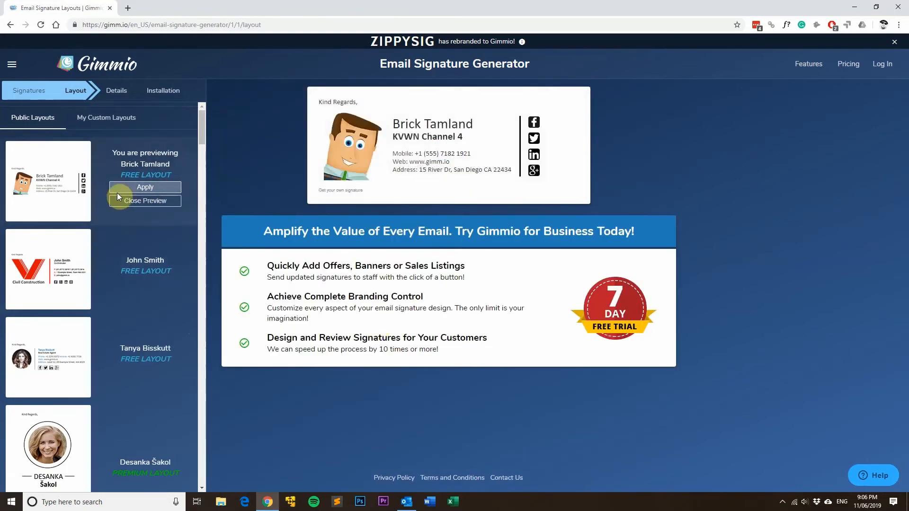
click(145, 188)
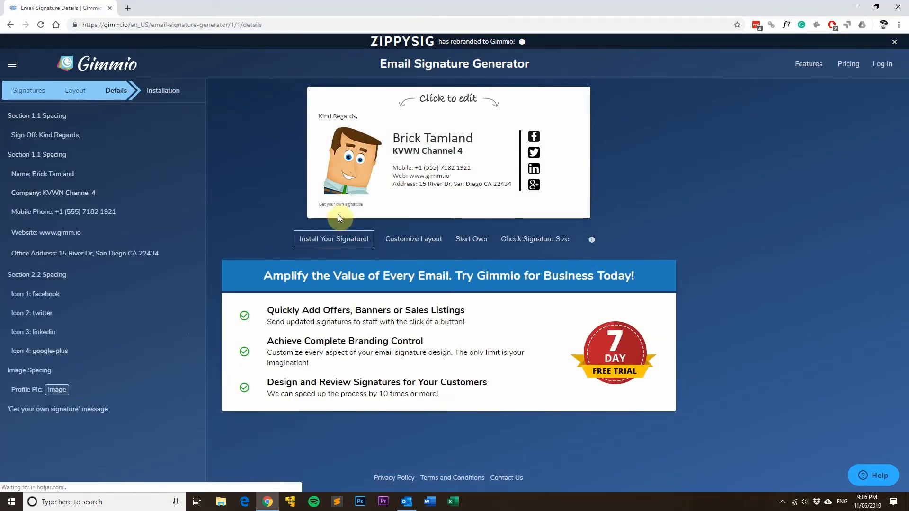
Select the office address line in the signature preview to open its details for editing
click(423, 187)
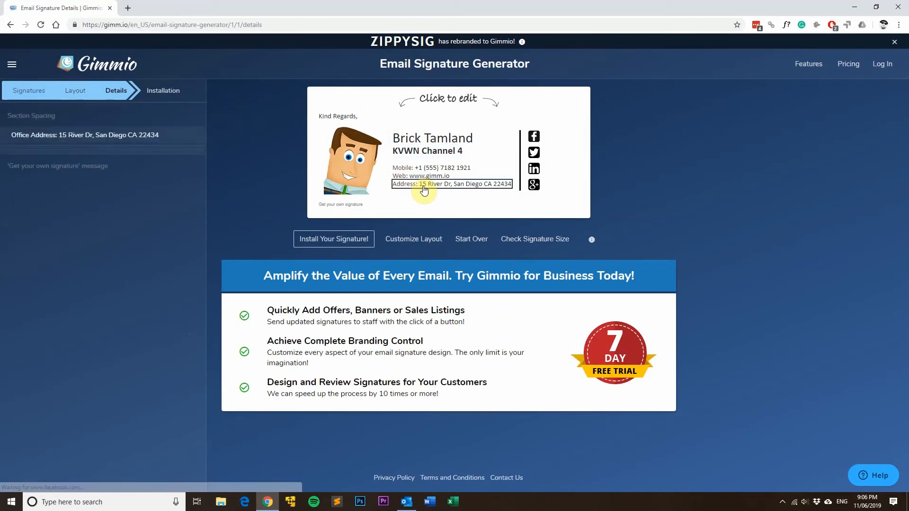